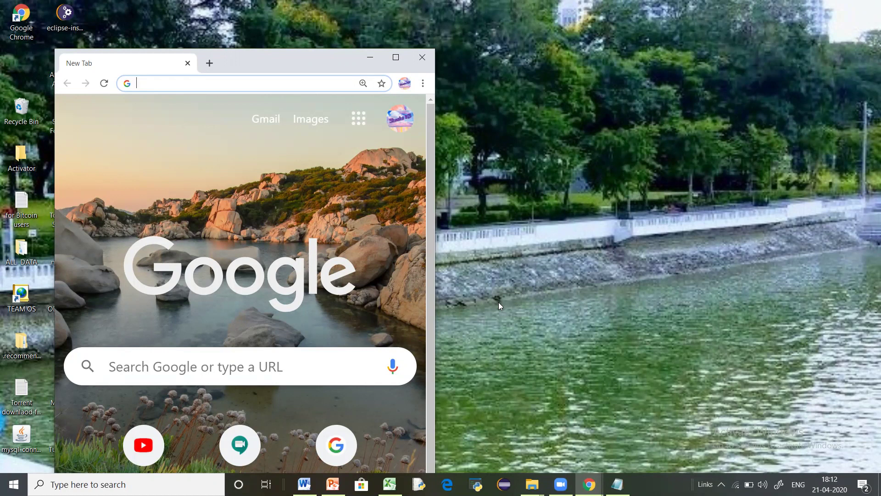
type("W")
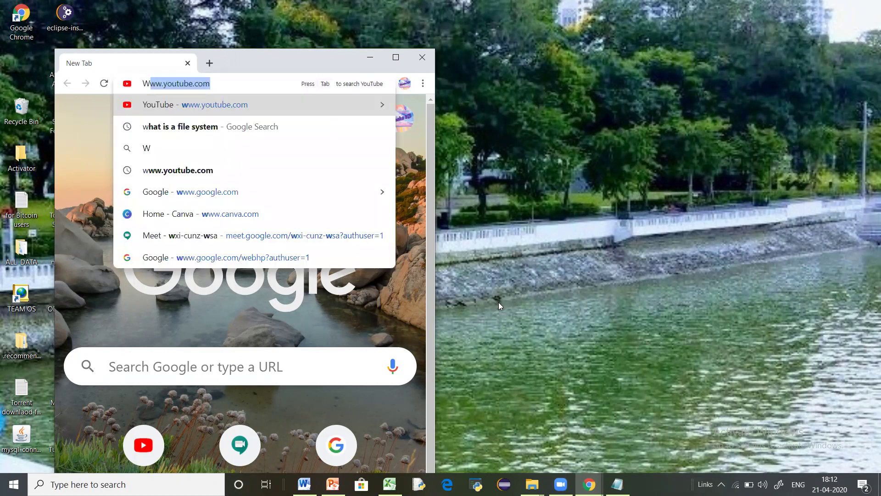
type("w")
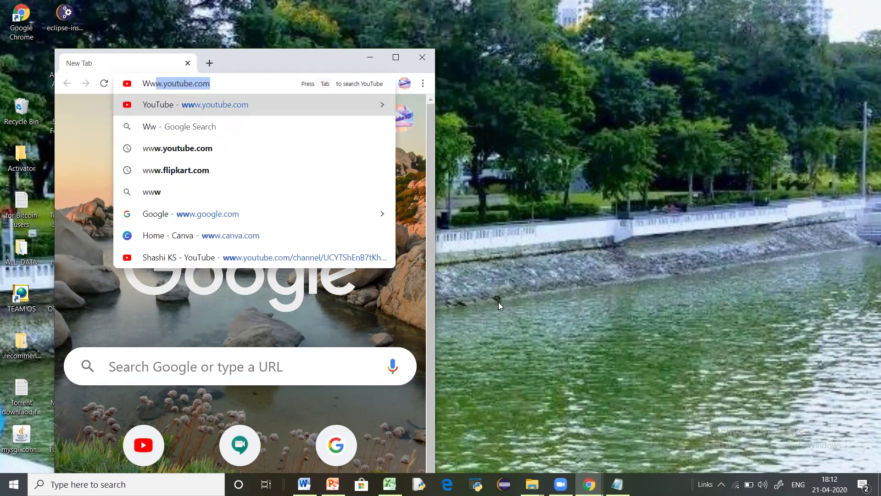
key("Down")
key("Down")
key("Down")
key("Down")
key("Down")
key("Return")
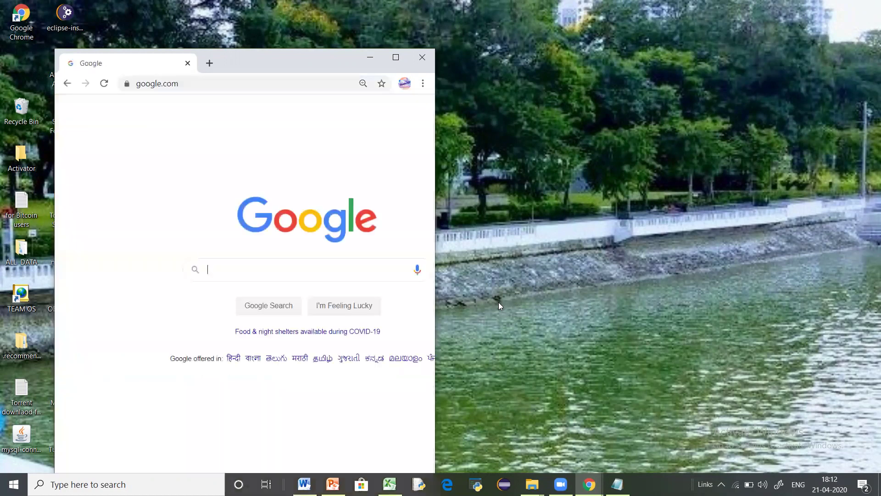
- Search Google for "ziteboard" and open the Ziteboard online whiteboard website from the results
type("zit")
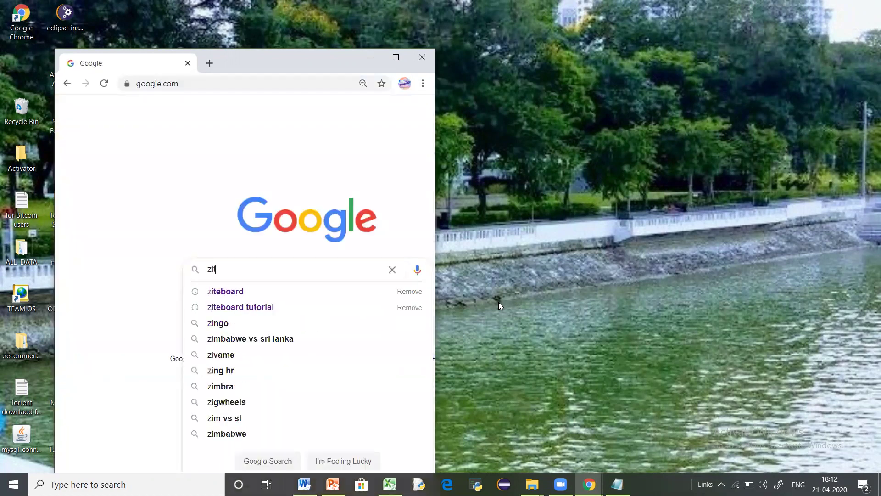
type("eboard")
key("Return")
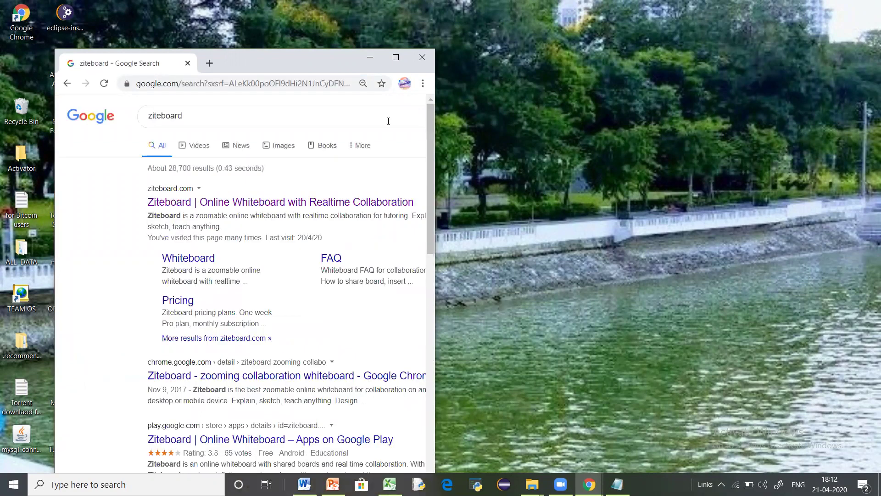
left_click(302, 203)
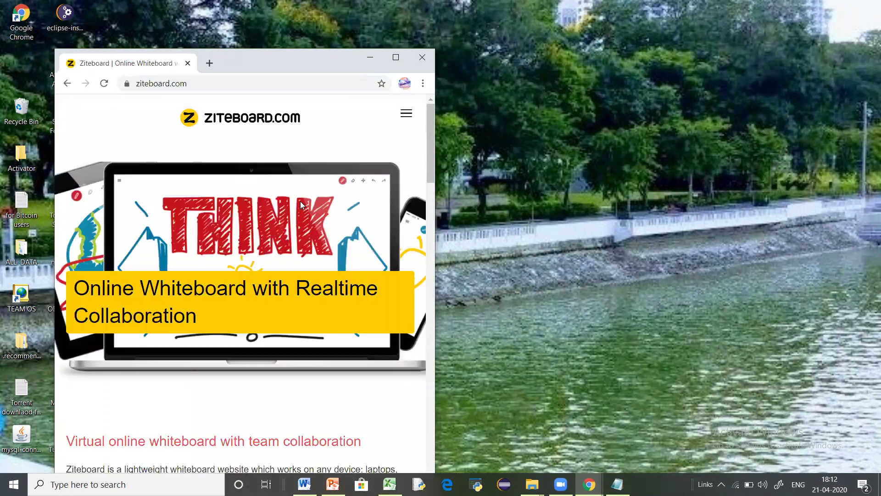
- Start drawing on a Ziteboard whiteboard from the site's home page and maximize the browser window
left_click_drag(429, 138, 430, 199)
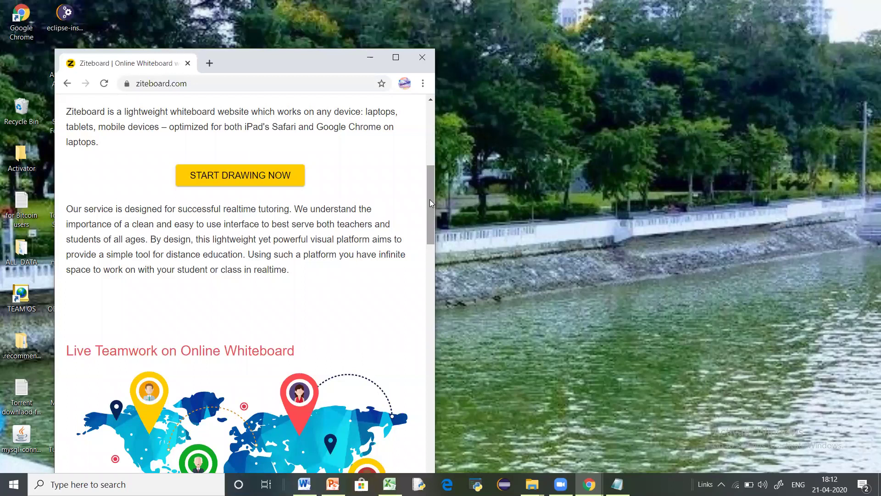
left_click(247, 177)
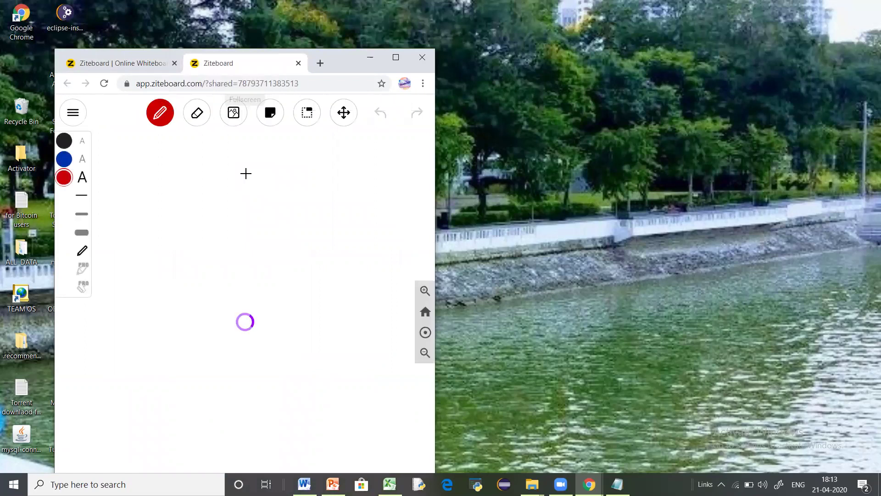
left_click(396, 57)
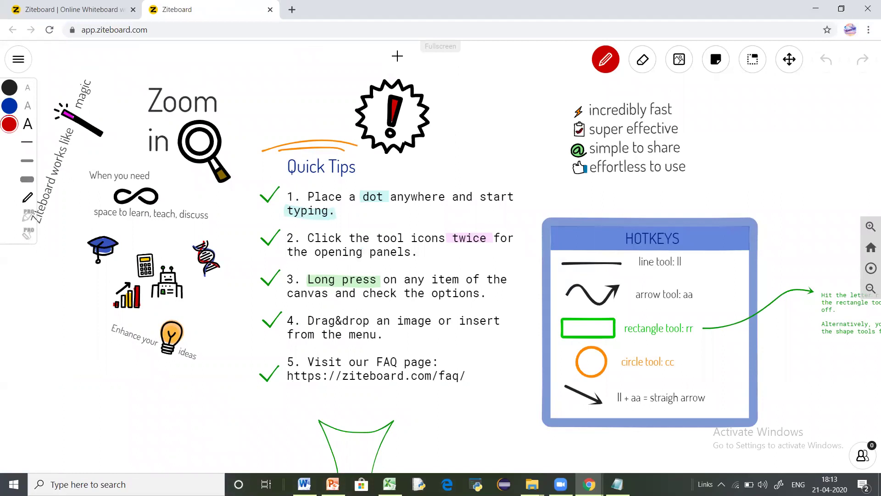
- Create a new blank board named "Test Now"
left_click(18, 60)
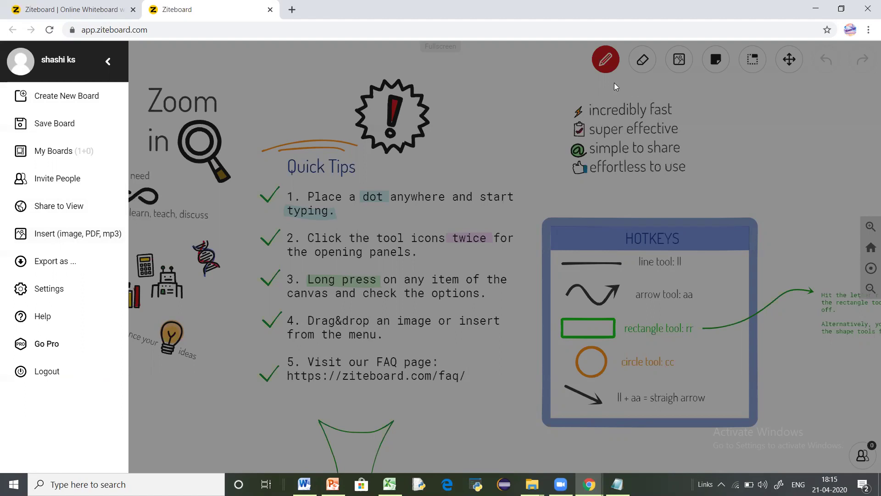
left_click(57, 96)
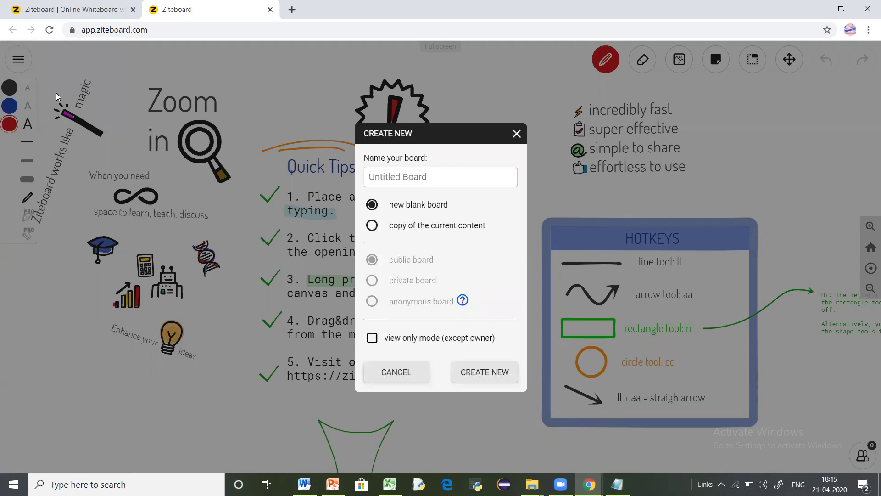
type("st Now")
left_click(481, 376)
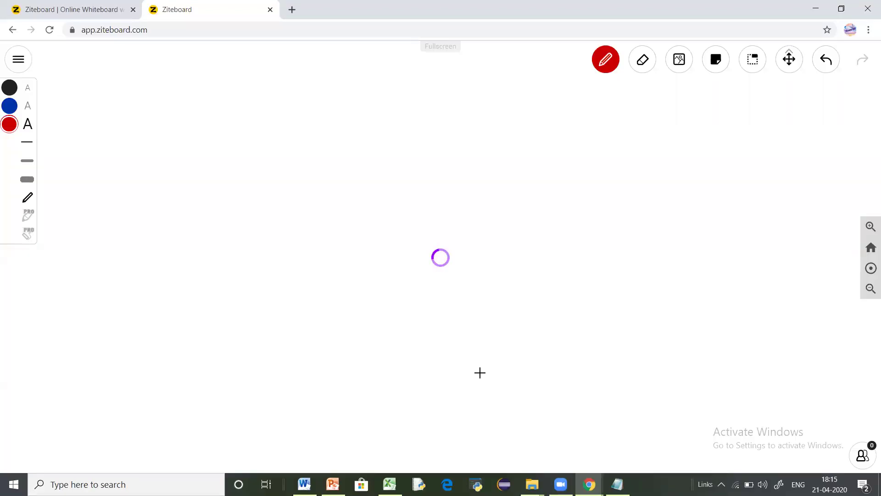
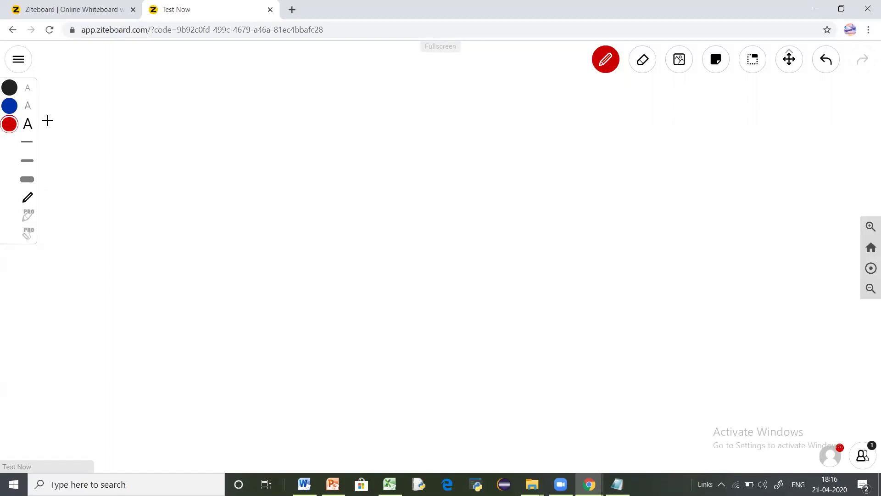
- Add the person's full name as small black text near the board's upper-left corner
left_click(11, 94)
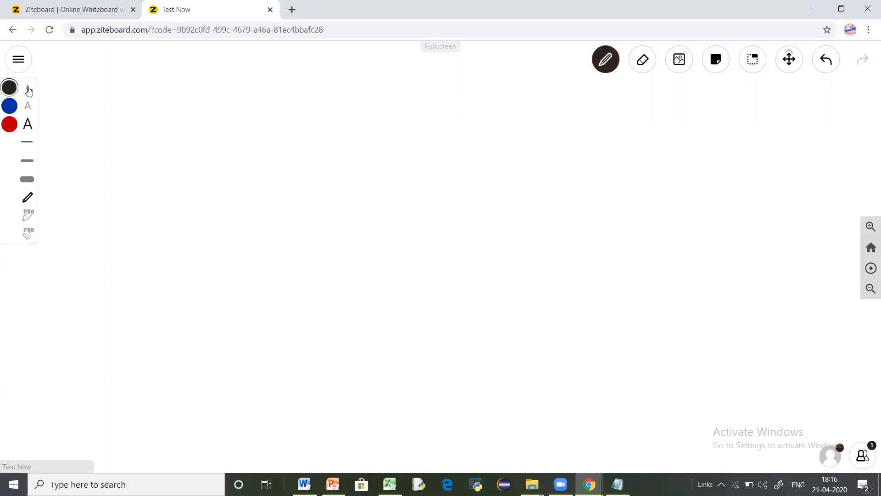
left_click(101, 115)
type("SHASHI ")
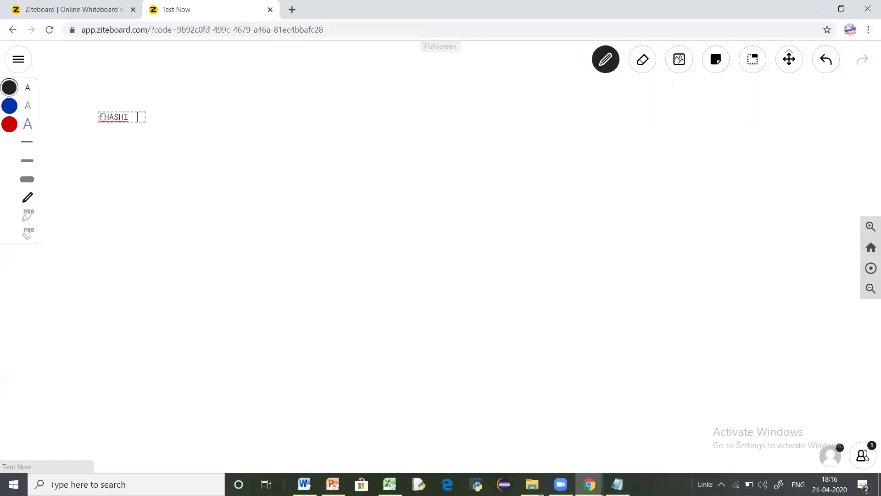
type(" KS")
- Add the person's full name as medium-size blue text below the black text
left_click(14, 112)
left_click(28, 107)
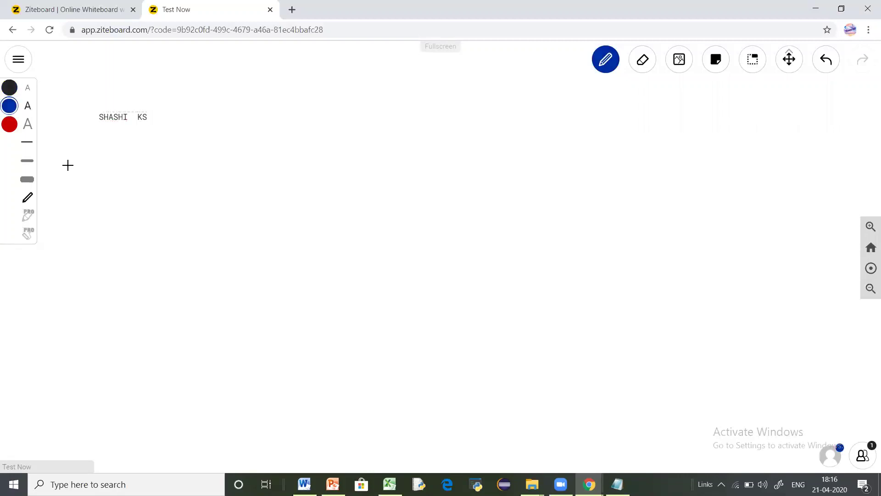
left_click(102, 160)
type("SHASHI KS")
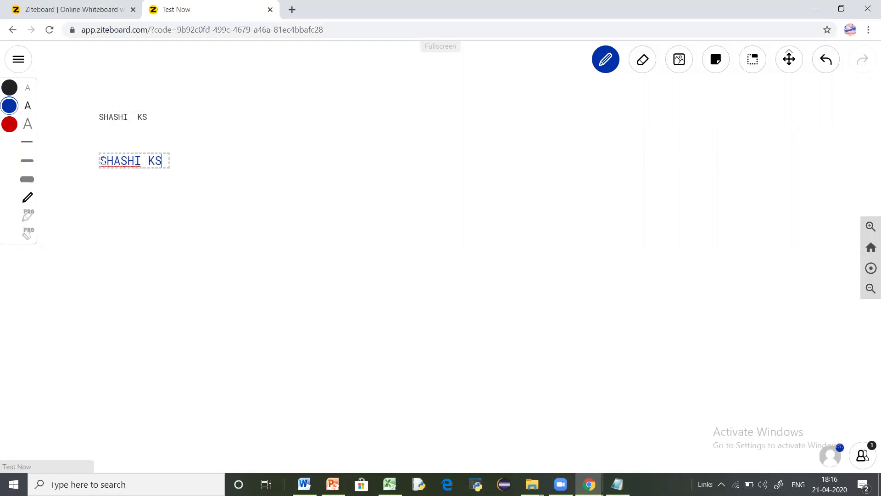
- Add the person's full name as large red text below the blue text
left_click(10, 124)
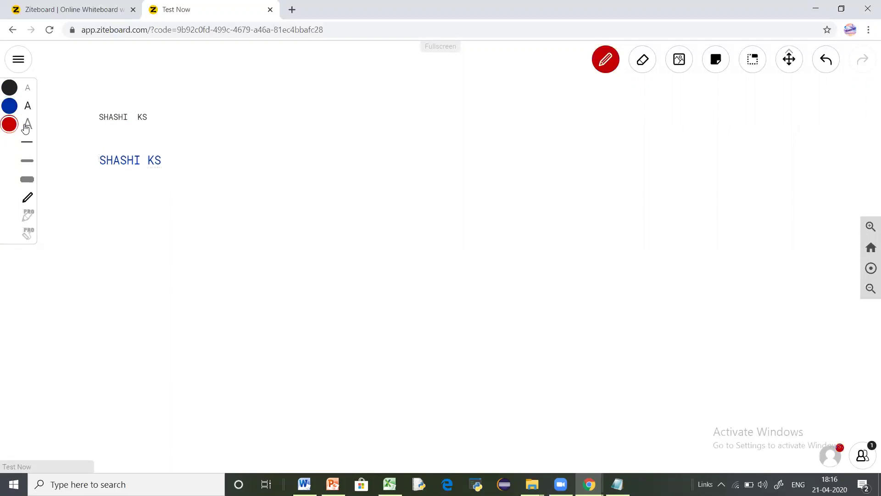
left_click(28, 124)
left_click(96, 198)
type("SHASH")
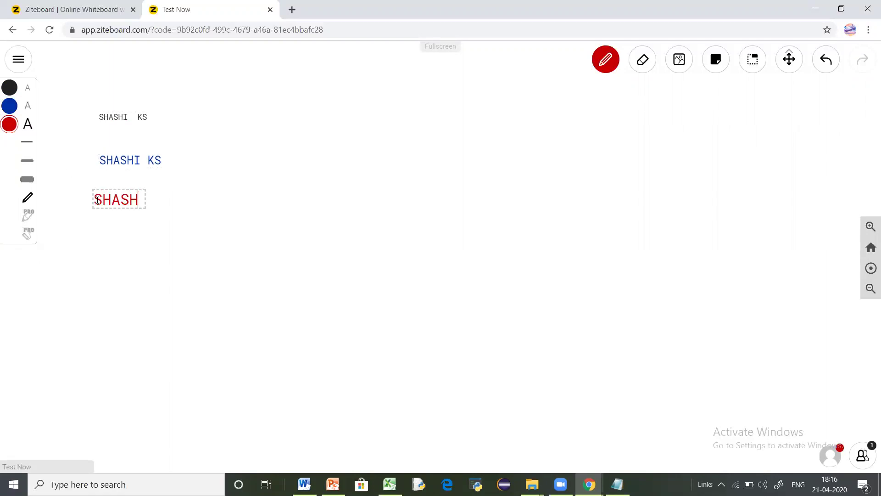
type("I KS")
- Set the medium line thickness and add the person's full name again in large red text below the first red line
left_click(8, 126)
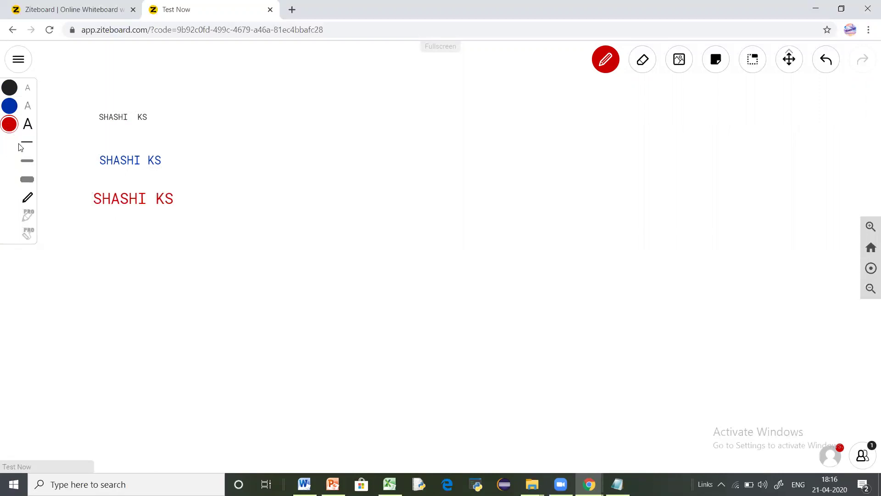
left_click(27, 161)
left_click(99, 230)
type("SHASHI ")
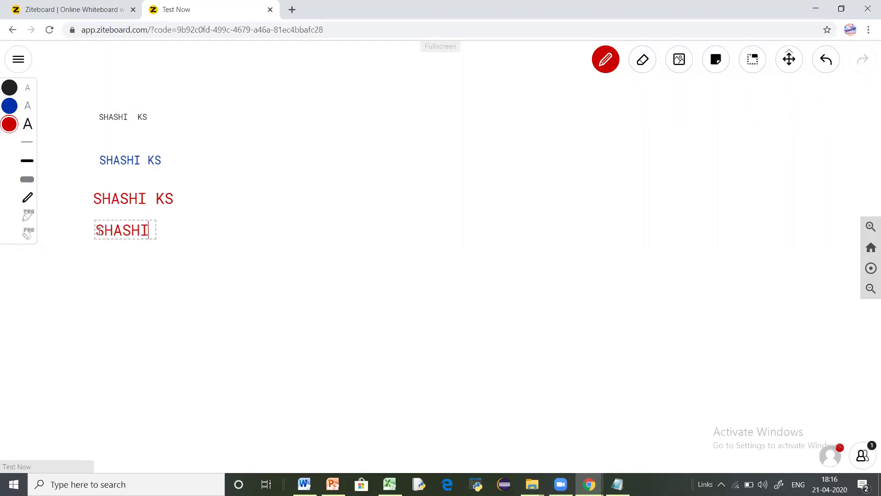
type(" KS")
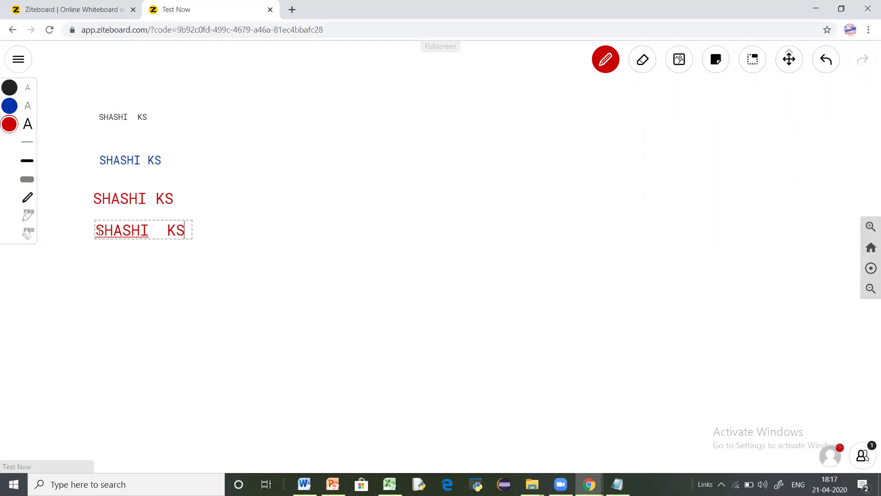
- Handwrite "USING IT" in red with the medium-thickness freehand pen below the typed text lines
left_click(26, 162)
mouse_move(92, 269)
left_mouse_down()
mouse_move(93, 287)
mouse_move(101, 268)
mouse_move(122, 283)
mouse_move(107, 290)
mouse_move(131, 288)
mouse_move(138, 273)
mouse_move(155, 289)
mouse_move(156, 271)
mouse_move(164, 292)
mouse_move(181, 281)
left_mouse_up()
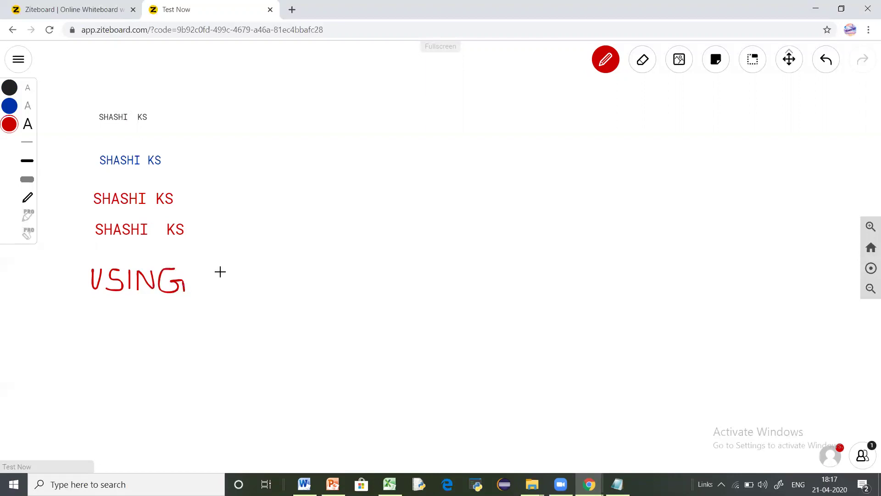
mouse_move(222, 270)
left_mouse_down()
mouse_move(222, 285)
mouse_move(230, 266)
mouse_move(224, 282)
mouse_move(242, 281)
mouse_move(251, 267)
left_mouse_up()
- Draw a wide, flat red rectangle in the middle of the board with the rectangle tool
left_click(607, 63)
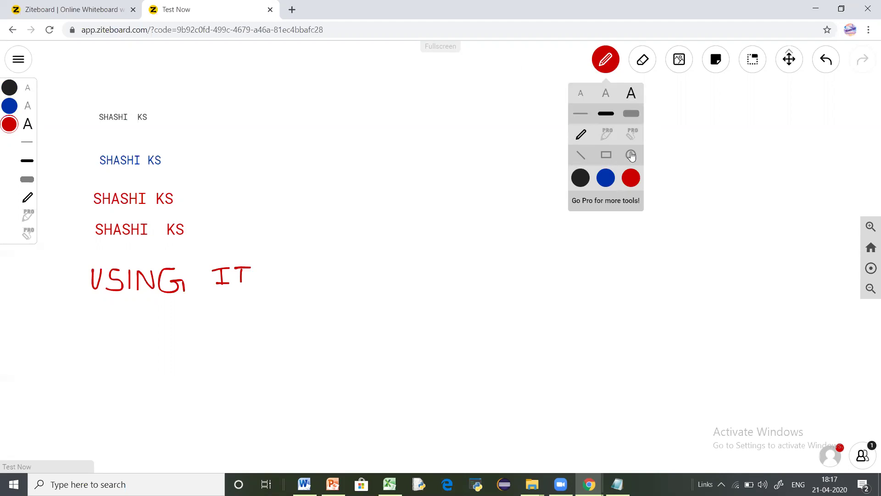
left_click(605, 157)
left_click_drag(353, 168, 497, 201)
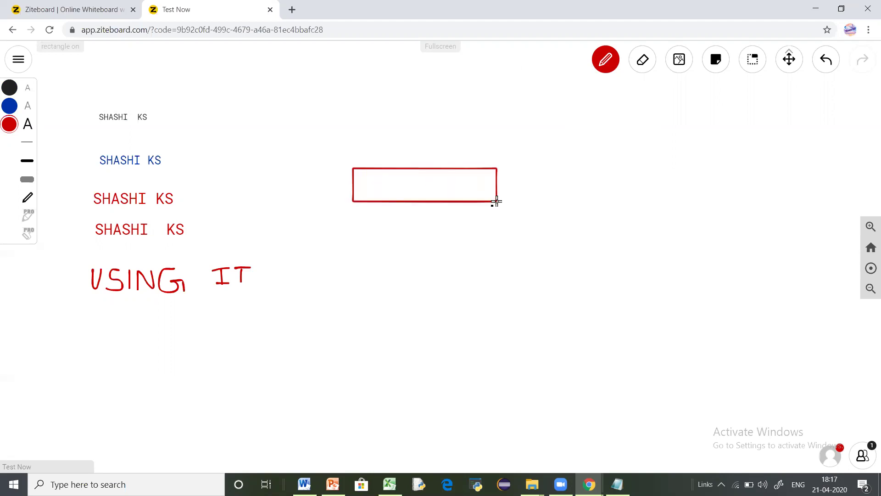
- Draw a red circle directly below the rectangle with the circle tool
left_click(606, 60)
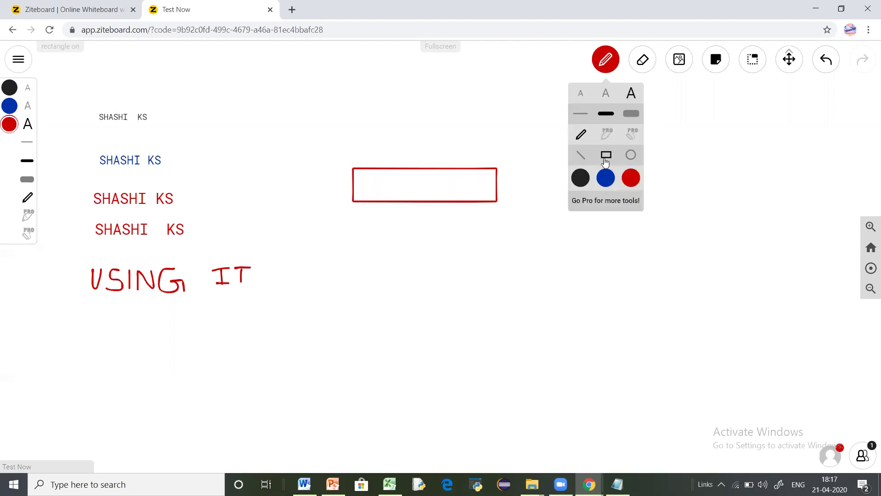
left_click(632, 154)
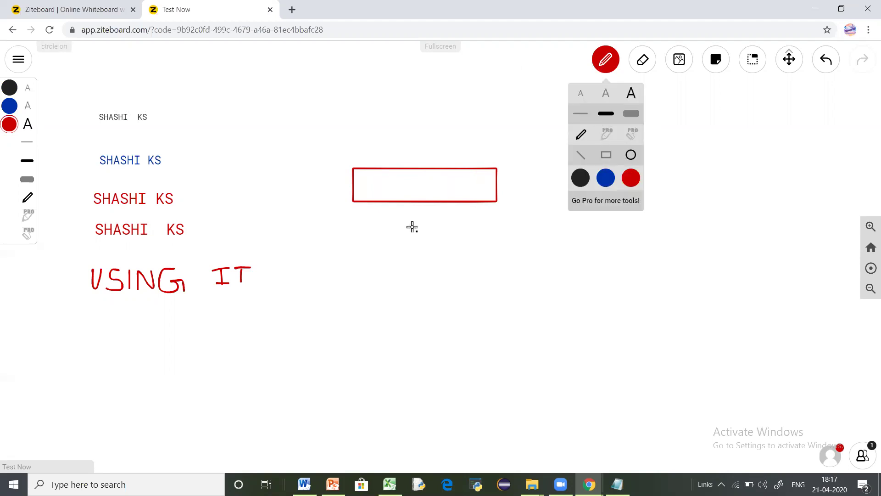
left_click_drag(406, 212, 482, 299)
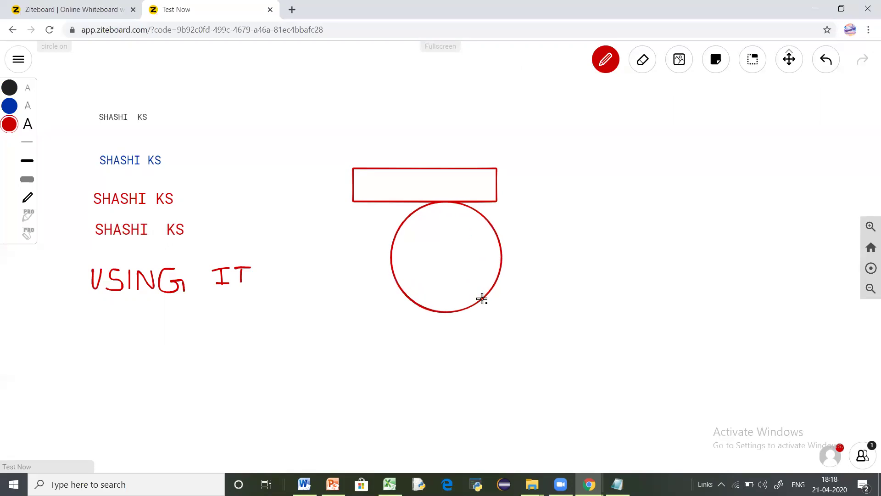
- Draw a vertical red line rising from the rectangle's top edge and add a freehand arrowhead at its upper end
left_click(607, 63)
left_click(581, 156)
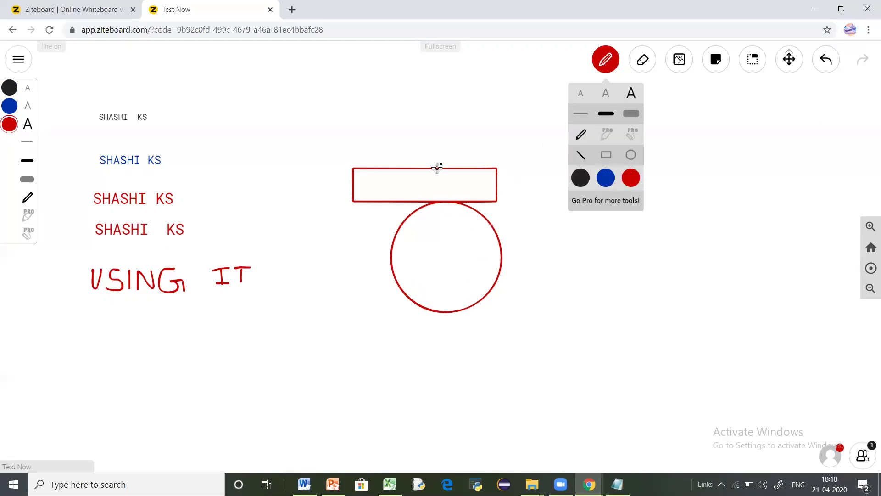
left_click_drag(409, 168, 408, 106)
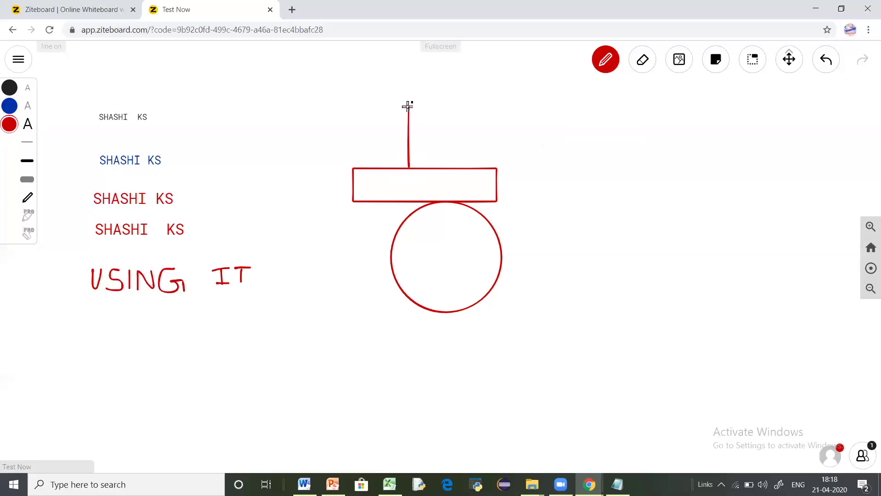
left_click(606, 64)
left_click(581, 156)
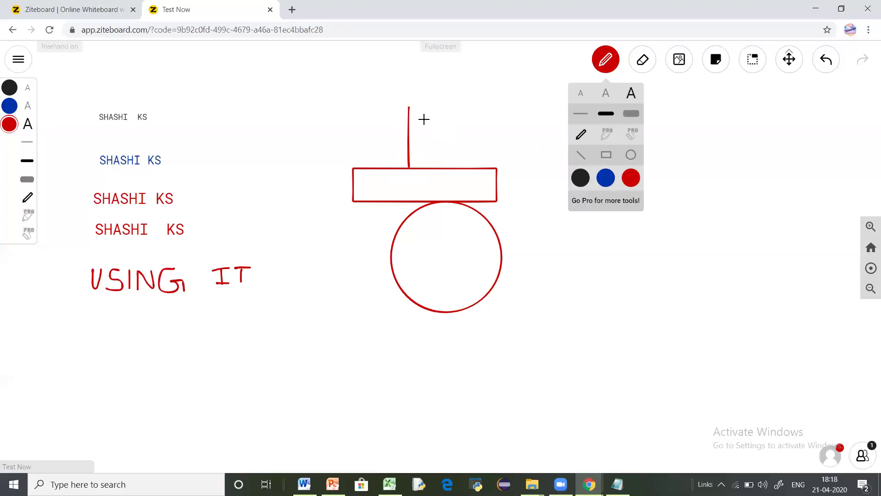
mouse_move(409, 107)
left_mouse_down()
mouse_move(396, 132)
mouse_move(411, 112)
mouse_move(427, 131)
left_mouse_up()
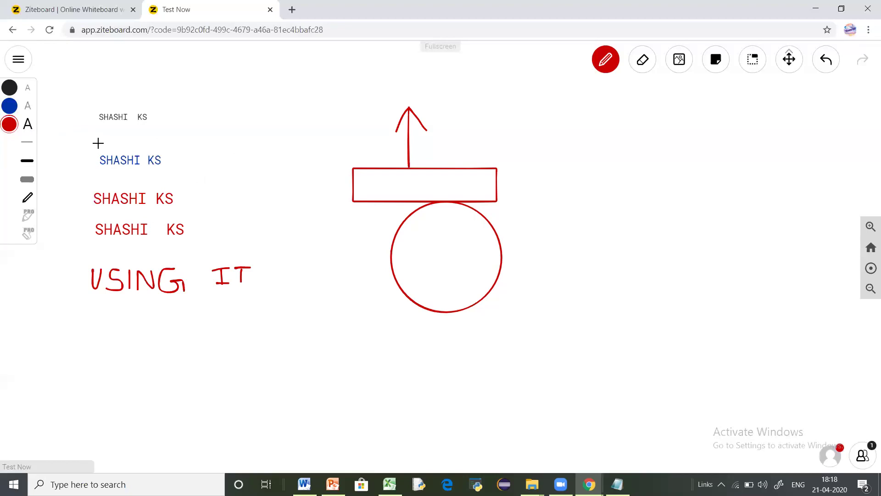
- Erase the arrow, the rectangle and the handwritten "USING IT" with the eraser
left_click(644, 61)
mouse_move(417, 159)
left_mouse_down()
mouse_move(409, 115)
mouse_move(222, 276)
mouse_move(252, 266)
mouse_move(141, 285)
mouse_move(90, 277)
left_mouse_up()
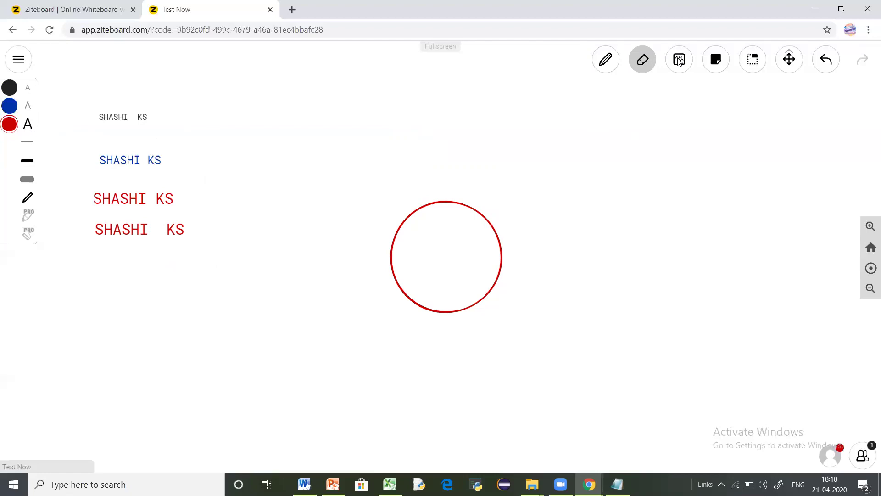
- View the options for inserting an image, PDF, audio or video, and close the dialog without inserting anything
left_click(680, 60)
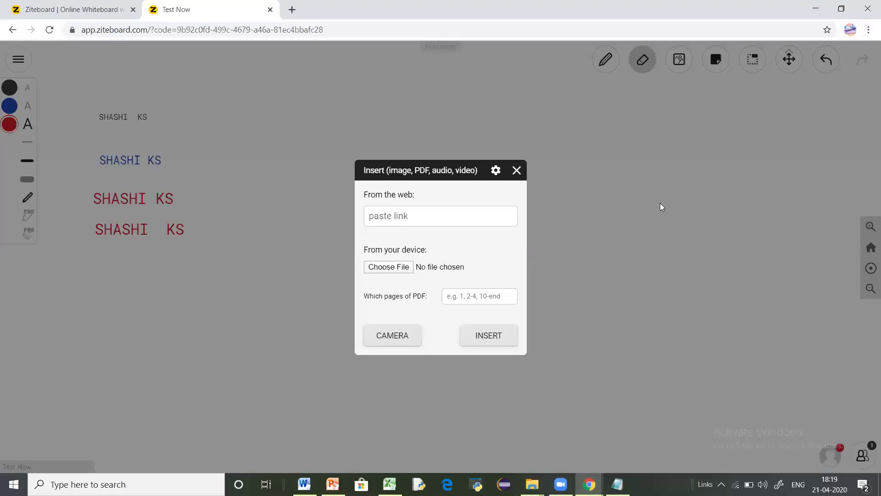
left_click(718, 63)
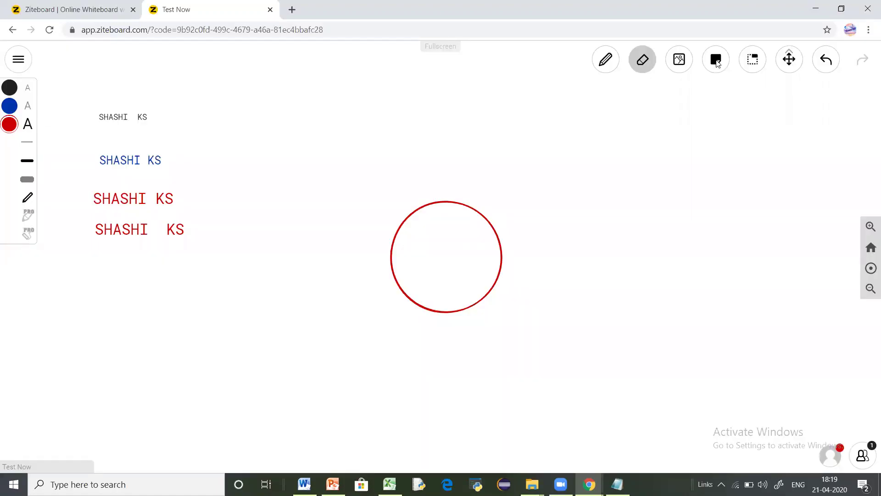
- Add a to-do note in the empty area to the right of the red circle
left_click(718, 63)
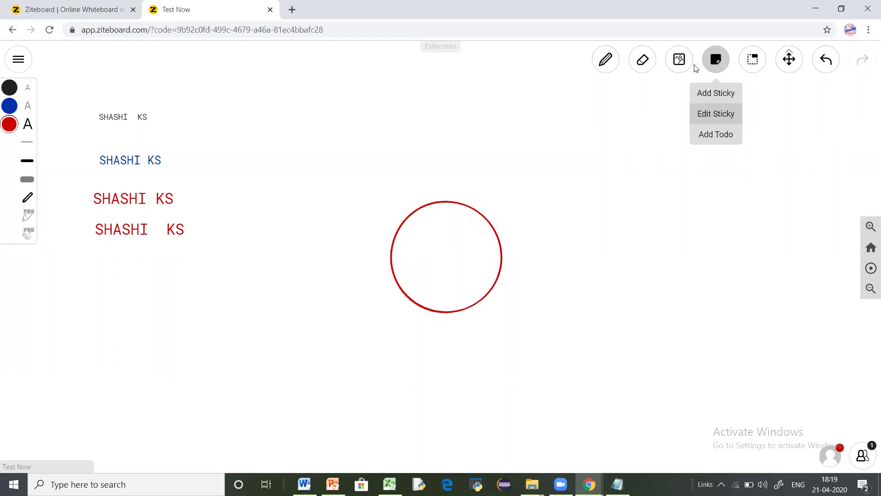
left_click(723, 137)
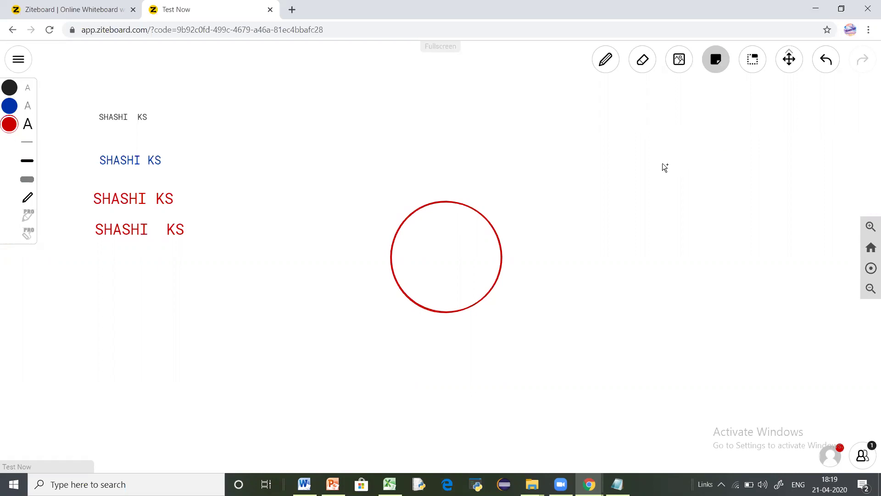
left_click(701, 237)
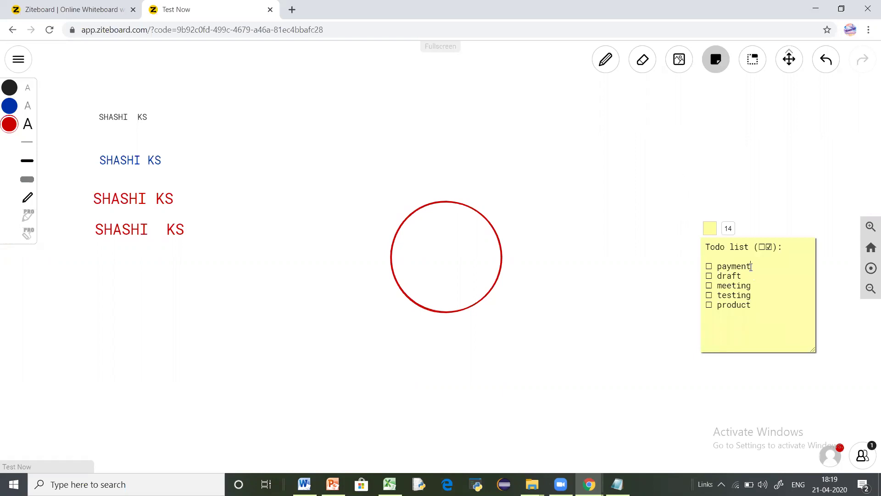
- Replace the first item of the to-do note with "Like"
key("BackSpace")
key("BackSpace")
key("BackSpace")
key("BackSpace")
type("lIKE")
key("BackSpace")
key("BackSpace")
key("BackSpace")
key("BackSpace")
type("Like")
- Replace the second item of the to-do note with "Share"
left_click(740, 276)
key("BackSpace")
key("BackSpace")
key("BackSpace")
key("BackSpace")
key("BackSpace")
type("Share")
- Replace the third item of the to-do note with "Subsribe"
left_click(752, 286)
key("BackSpace")
key("BackSpace")
key("BackSpace")
key("BackSpace")
key("BackSpace")
key("BackSpace")
key("BackSpace")
type("S")
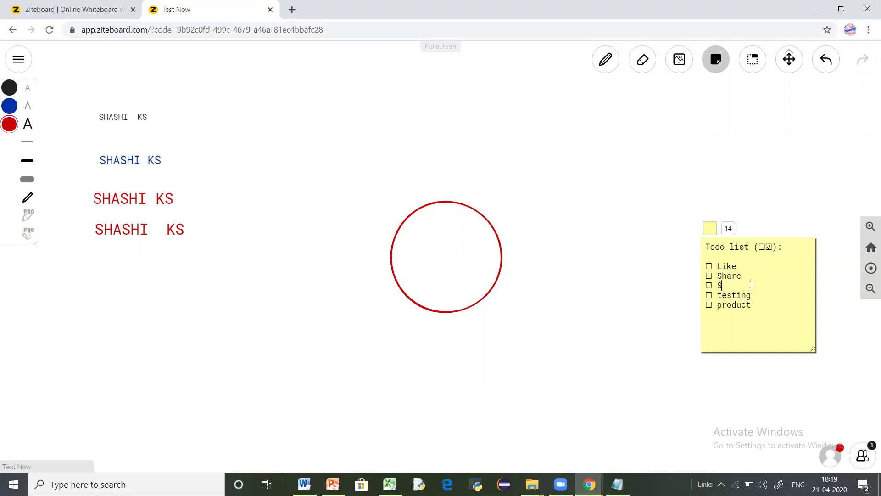
type("ubsribe")
- Add a blank sticky note between the red circle and the to-do note
left_click(715, 65)
left_click(711, 94)
left_click(567, 249)
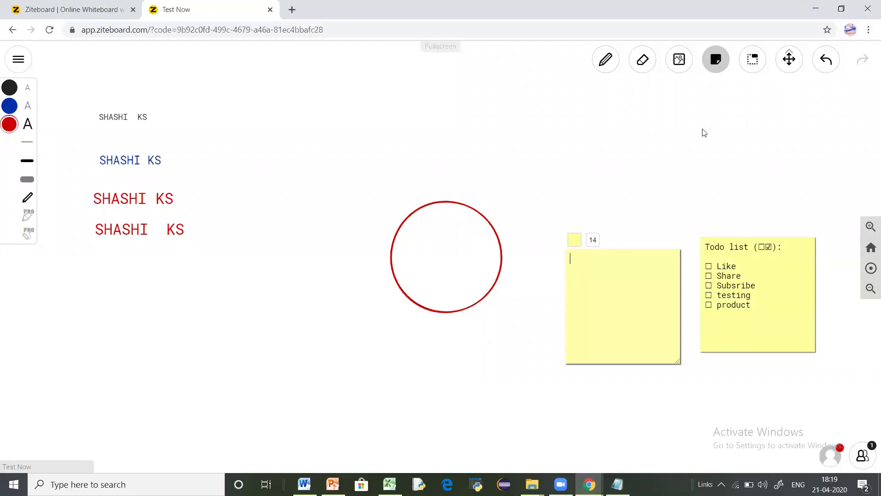
- Select the red circle together with the blank sticky note and the to-do note, and delete them
left_click(751, 62)
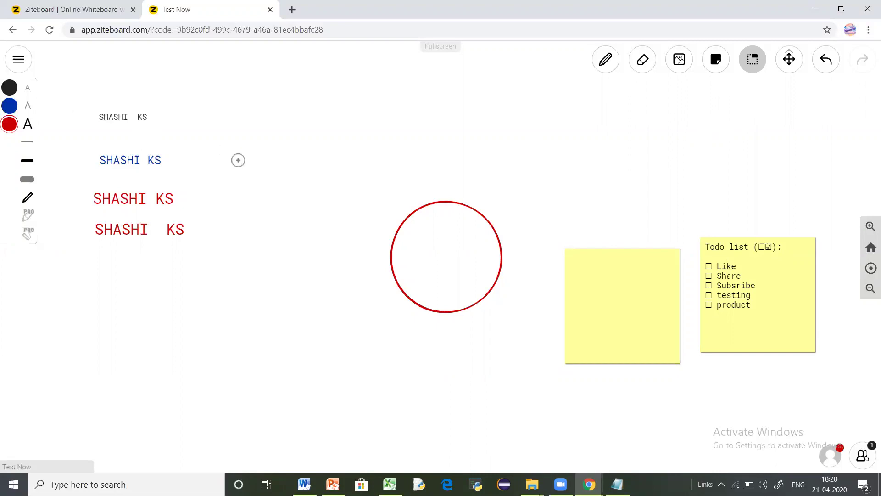
left_click_drag(336, 181, 836, 383)
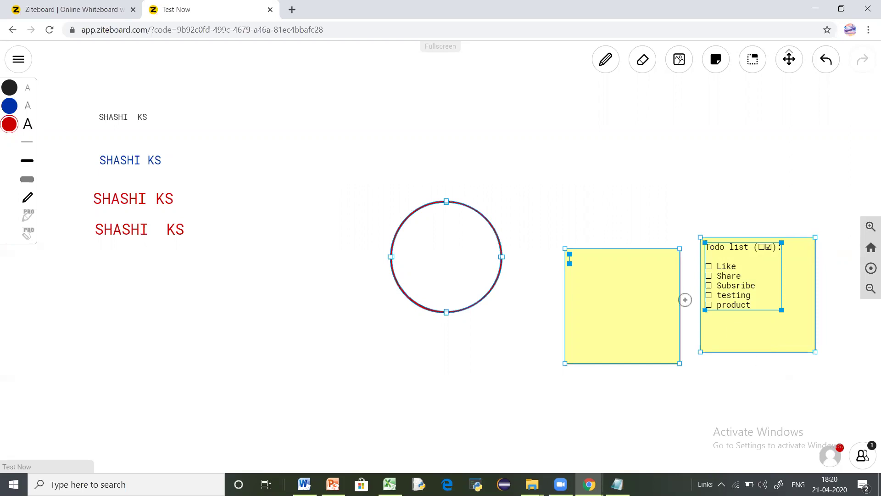
key("Delete")
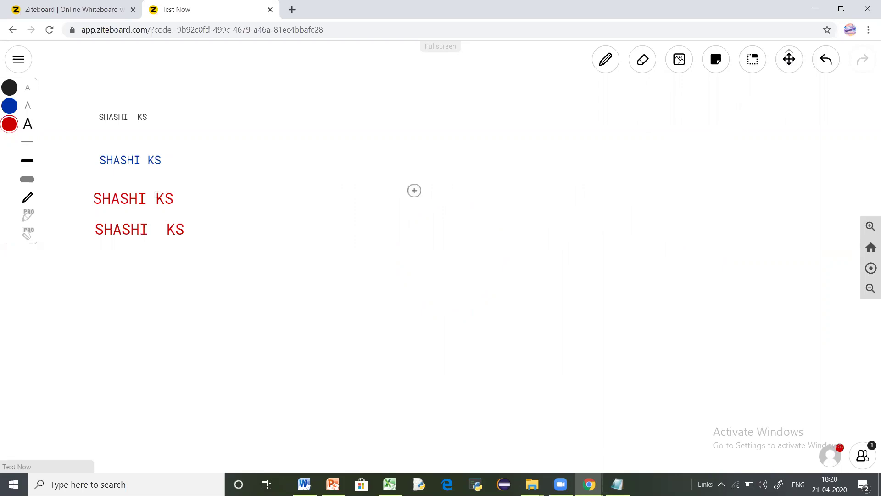
- Pan the board so its text sits further down and to the right, and undo the last board action
left_click(790, 59)
left_click_drag(383, 155, 553, 206)
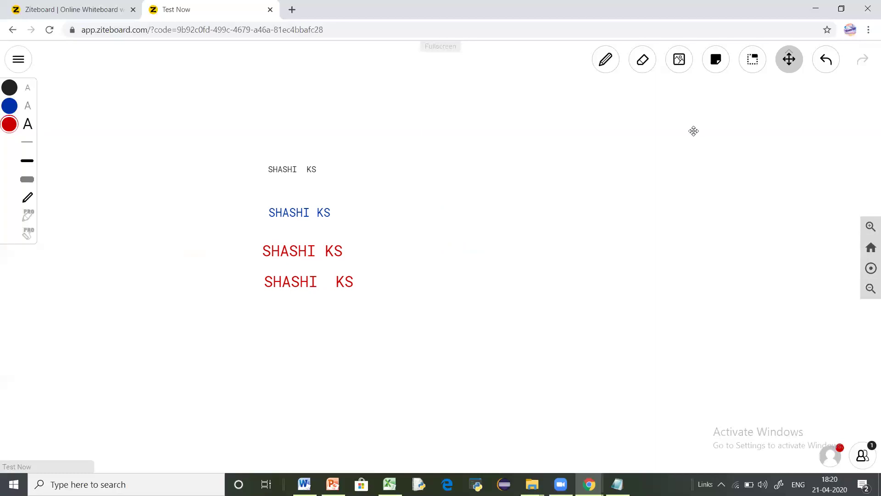
left_click(826, 62)
- Zoom in on the board to 148%, zoom back out, and return to the home view
left_click(870, 228)
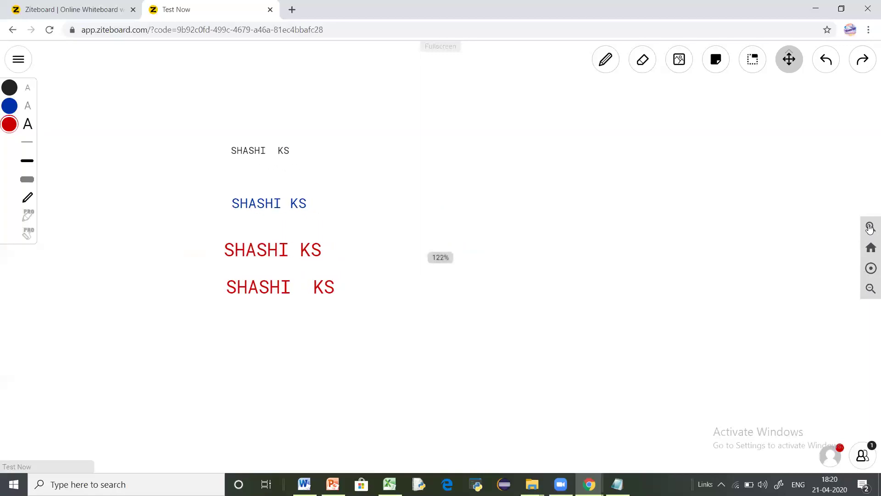
left_click(870, 228)
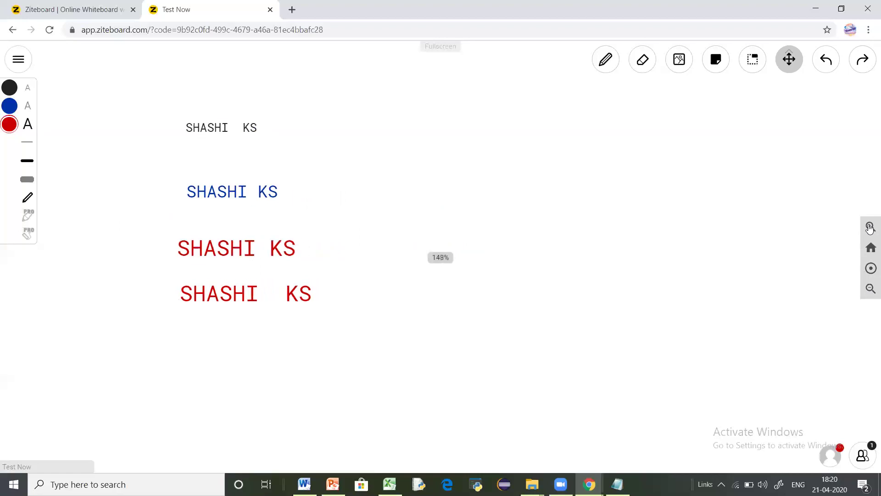
left_click(869, 289)
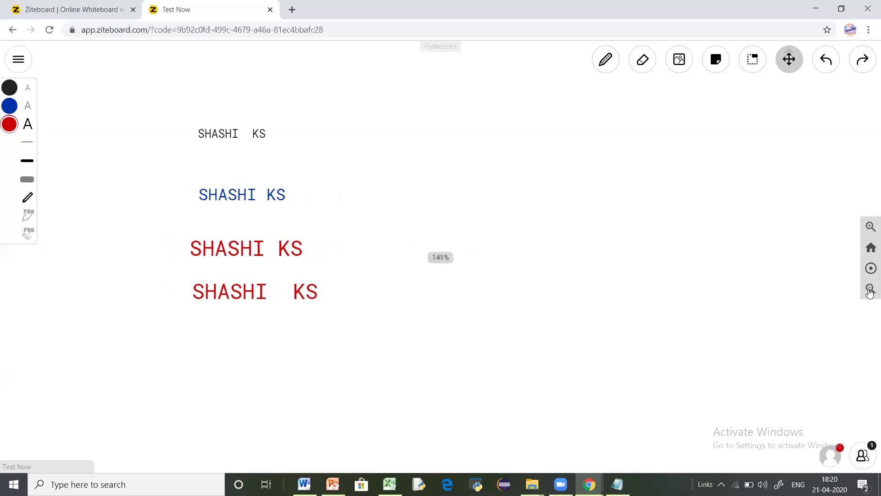
left_click(871, 249)
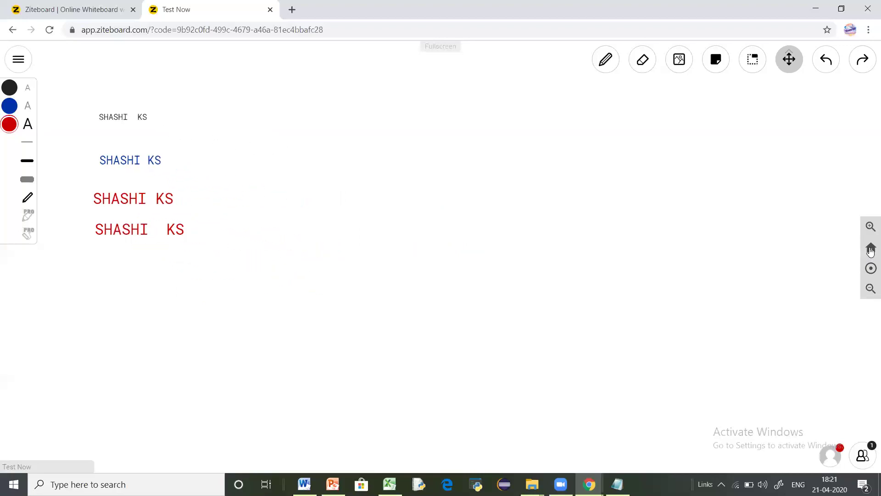
- View the board's collaboration options and the list of saved boards, and close the list without opening another board
left_click(862, 456)
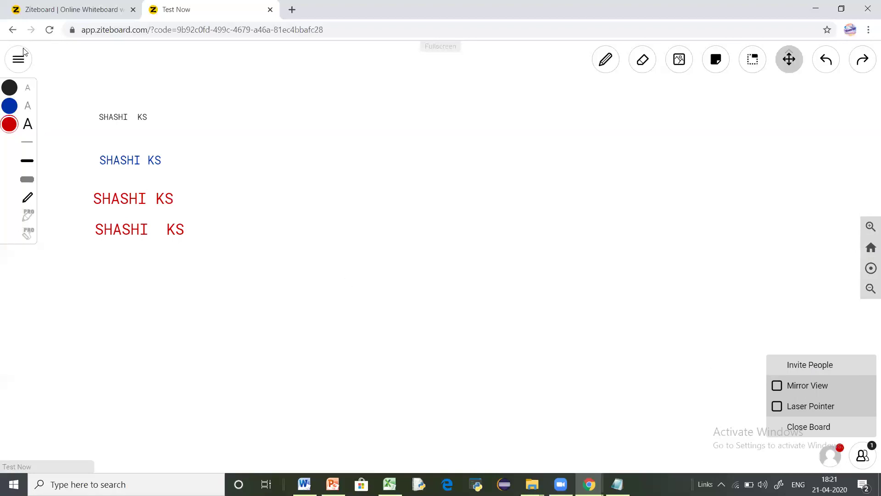
left_click(18, 61)
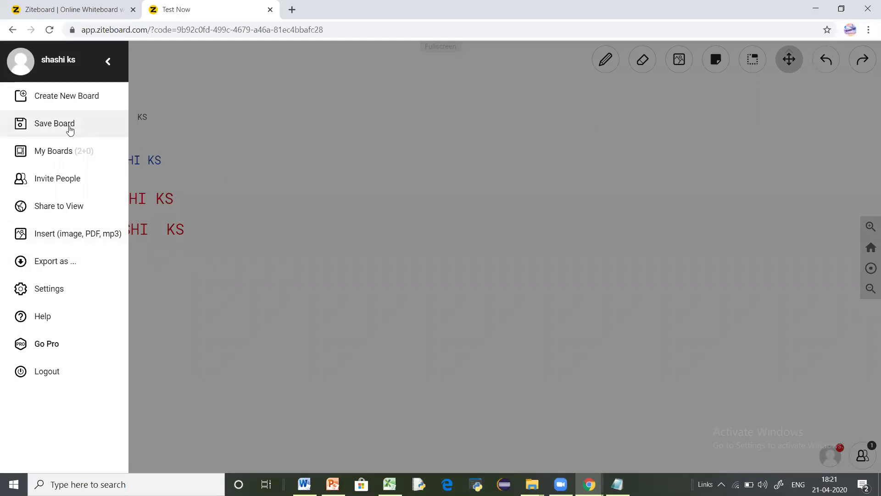
left_click(62, 153)
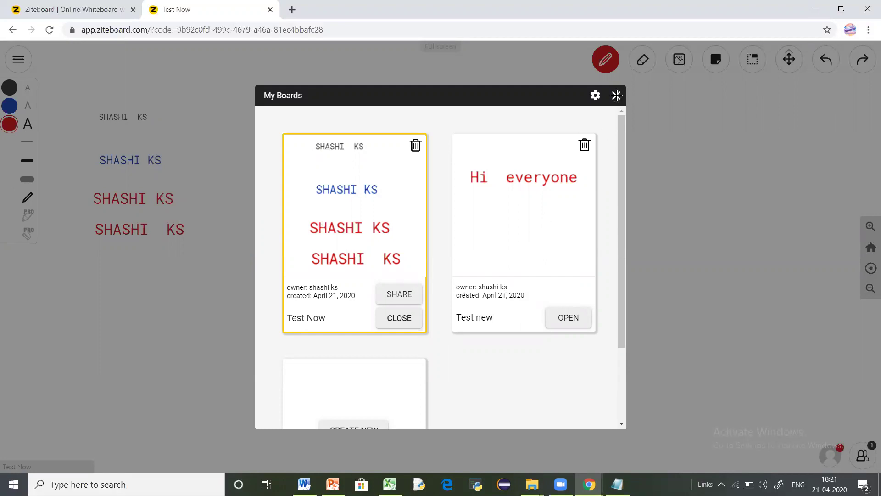
left_click(617, 95)
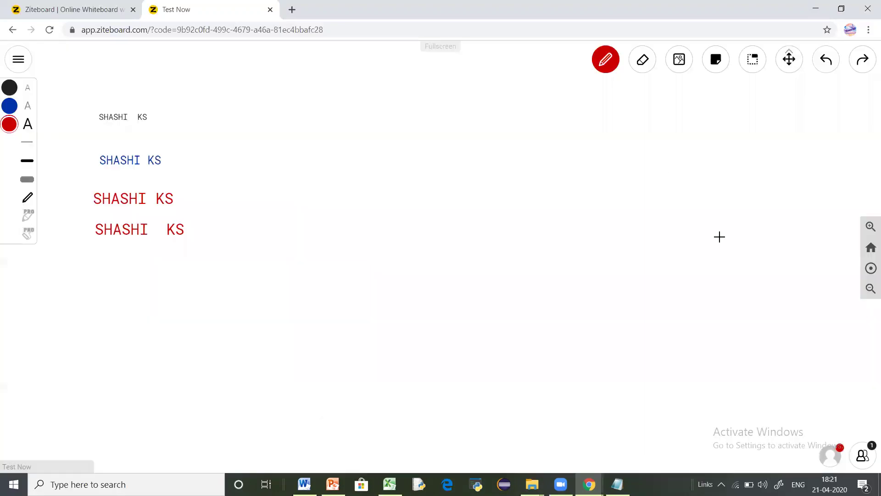
- Review the collaboration options again and display the main board commands, including export and settings
left_click(862, 459)
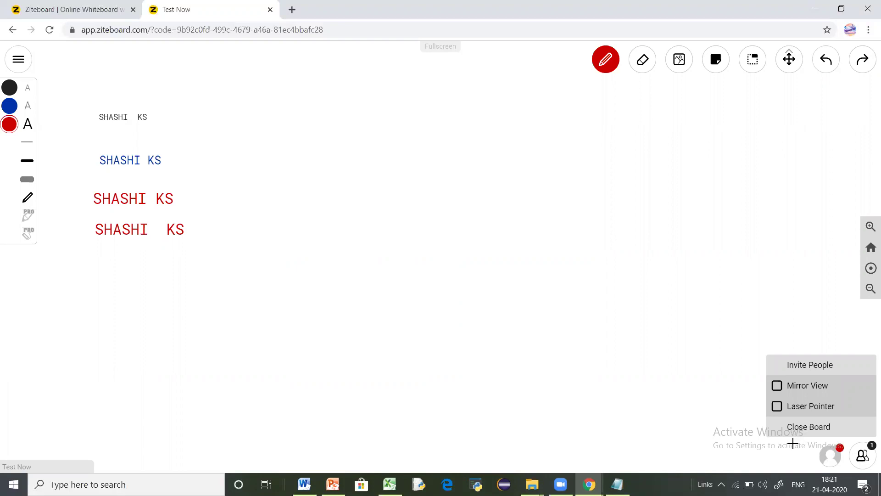
left_click(19, 59)
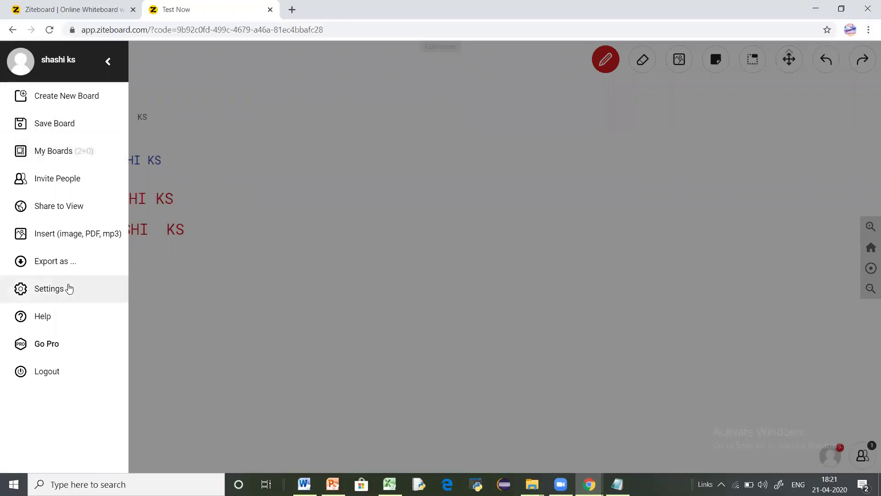